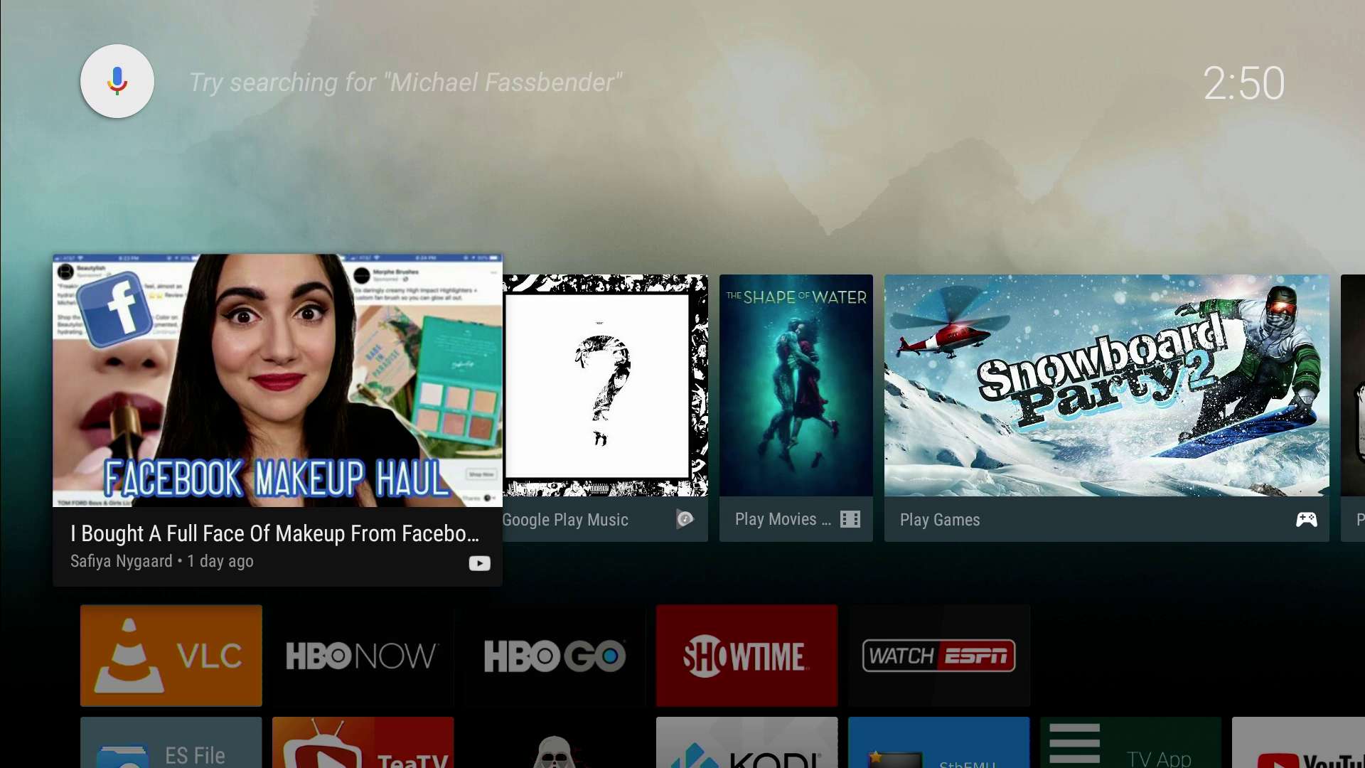
Move down to the Apps row and highlight the ES File Explorer tile
key("Down")
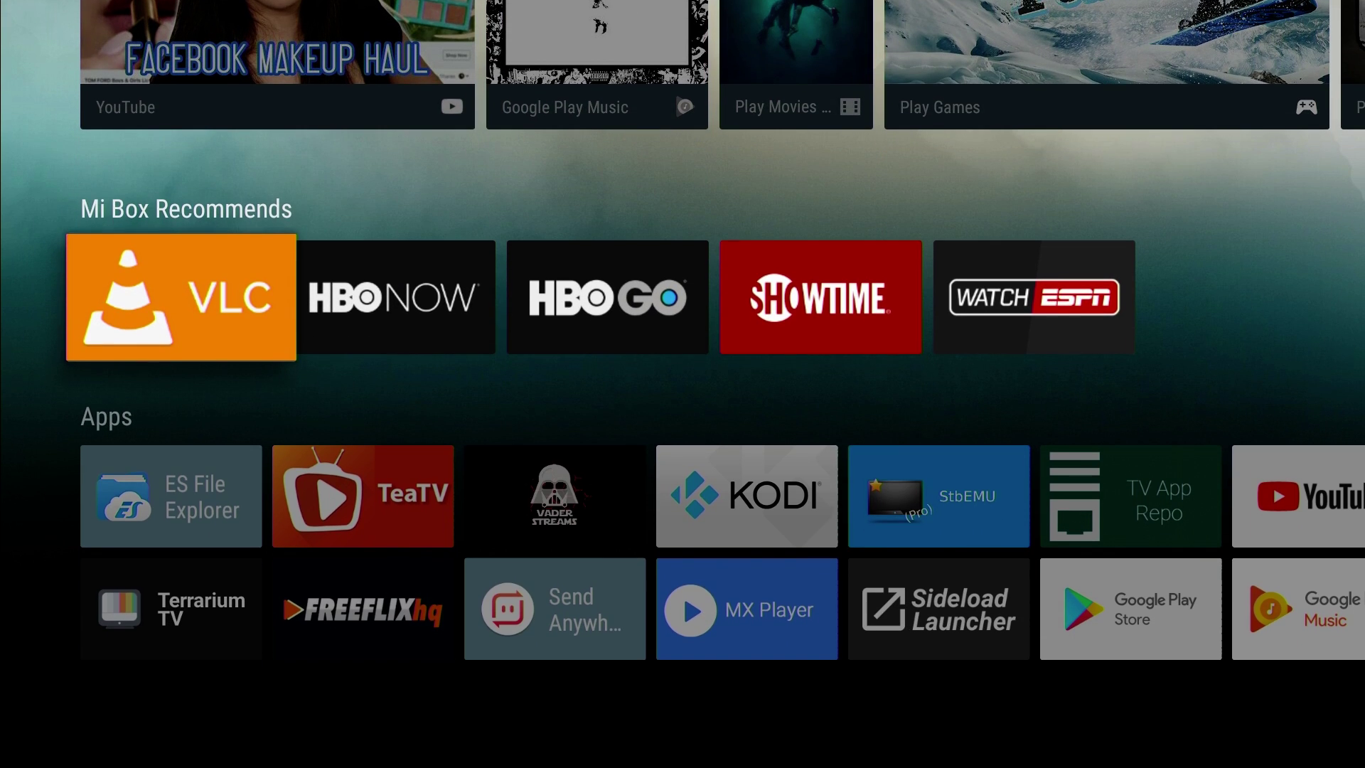
key("Down")
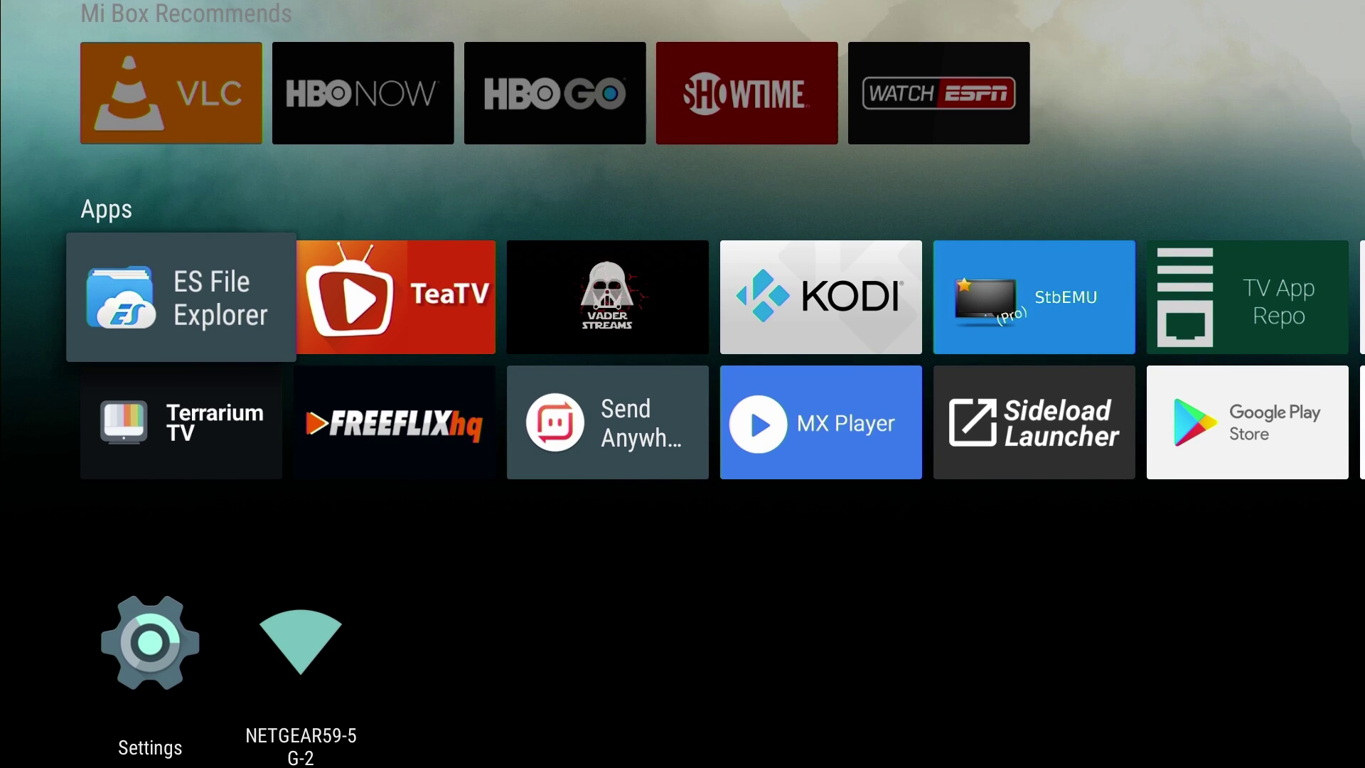
key("Down")
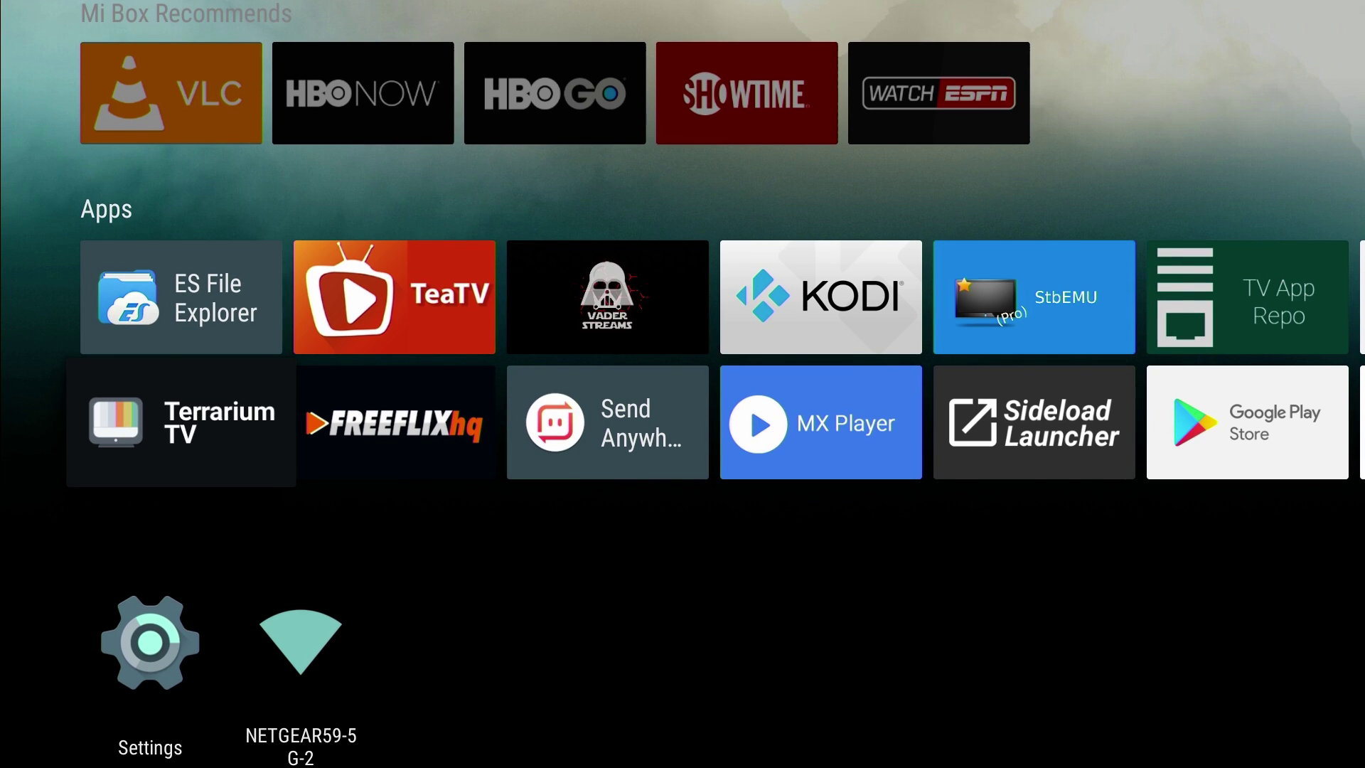
key("Up")
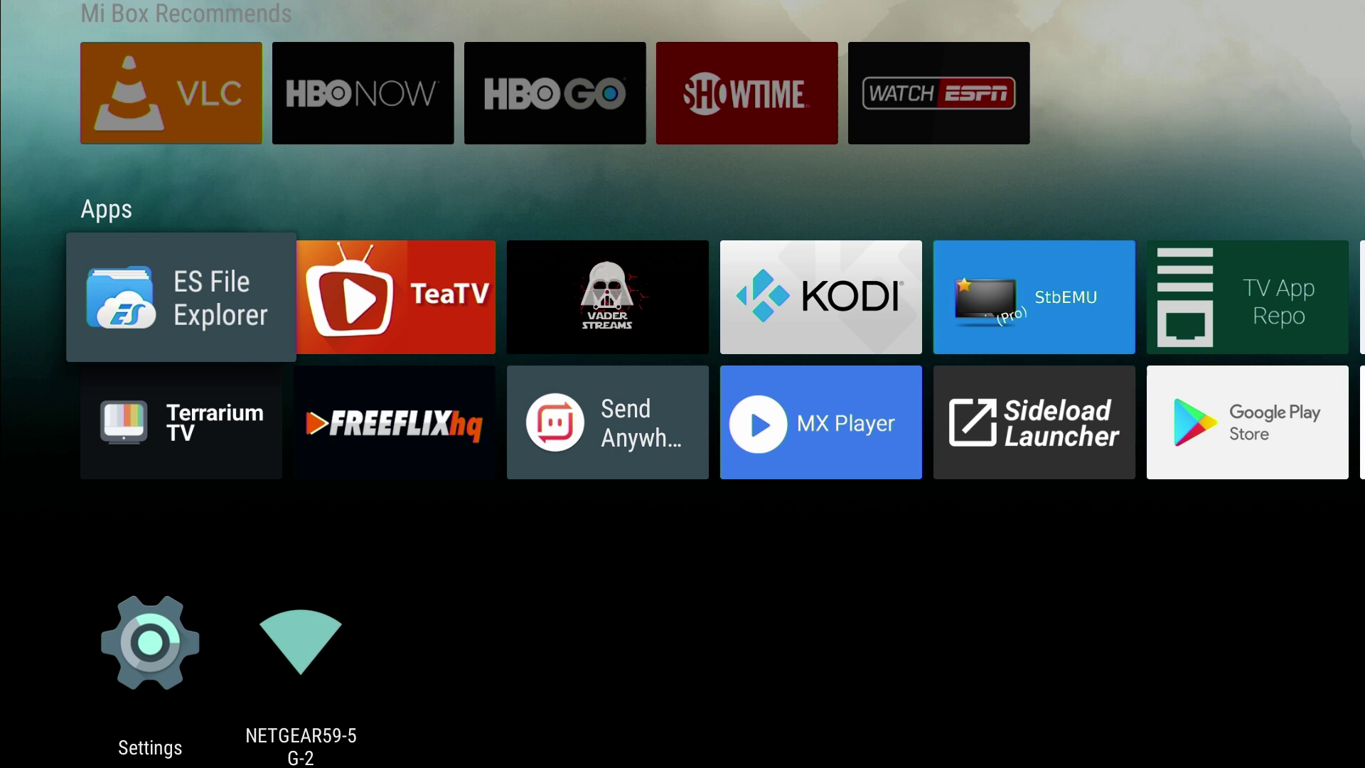
key("Return")
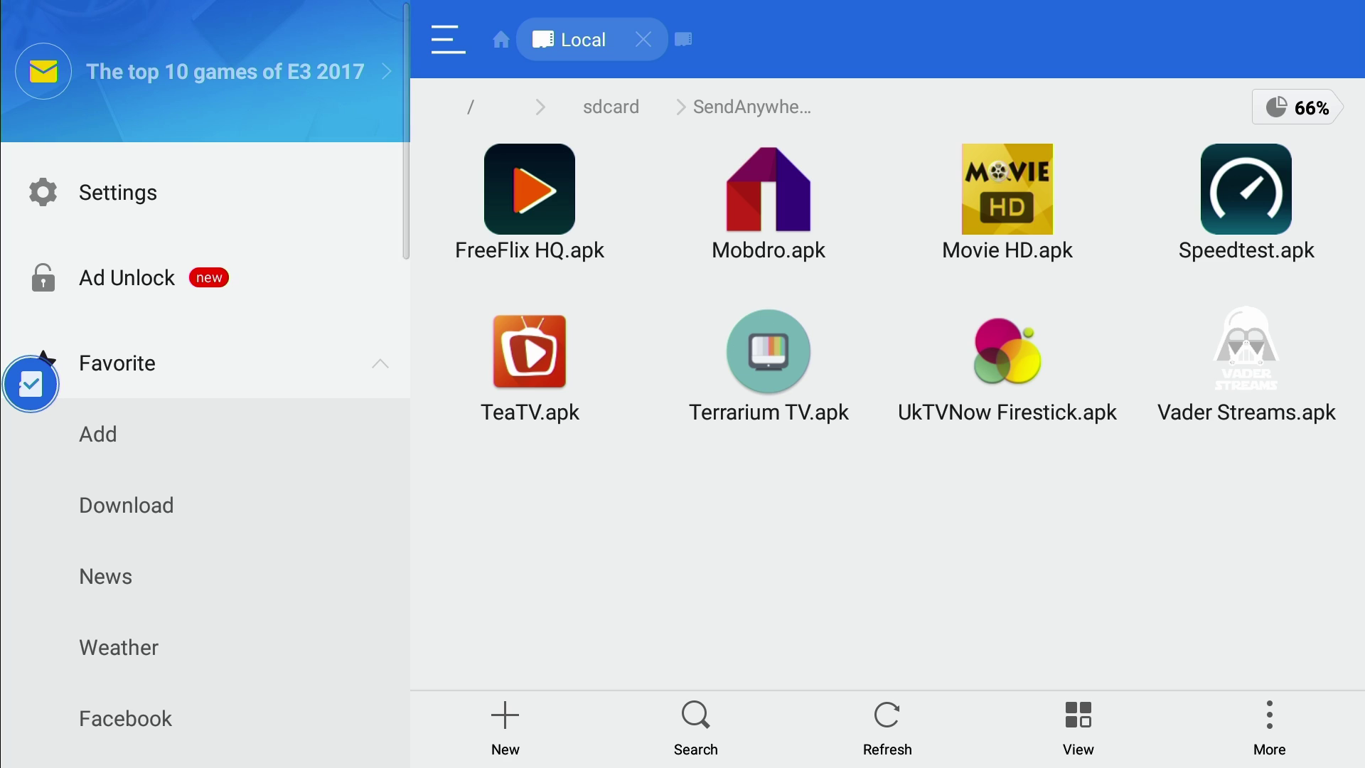
key("Right")
key("Down")
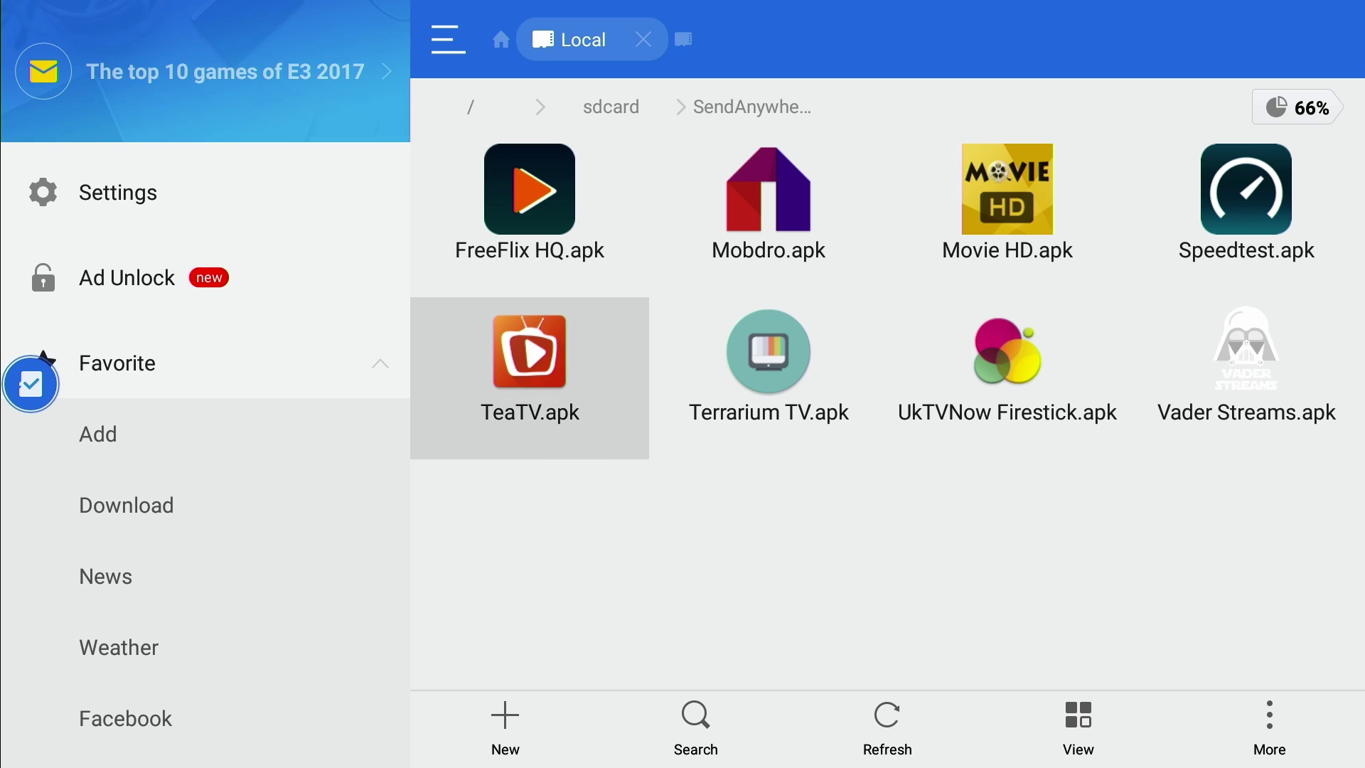
key("Right")
key("Right")
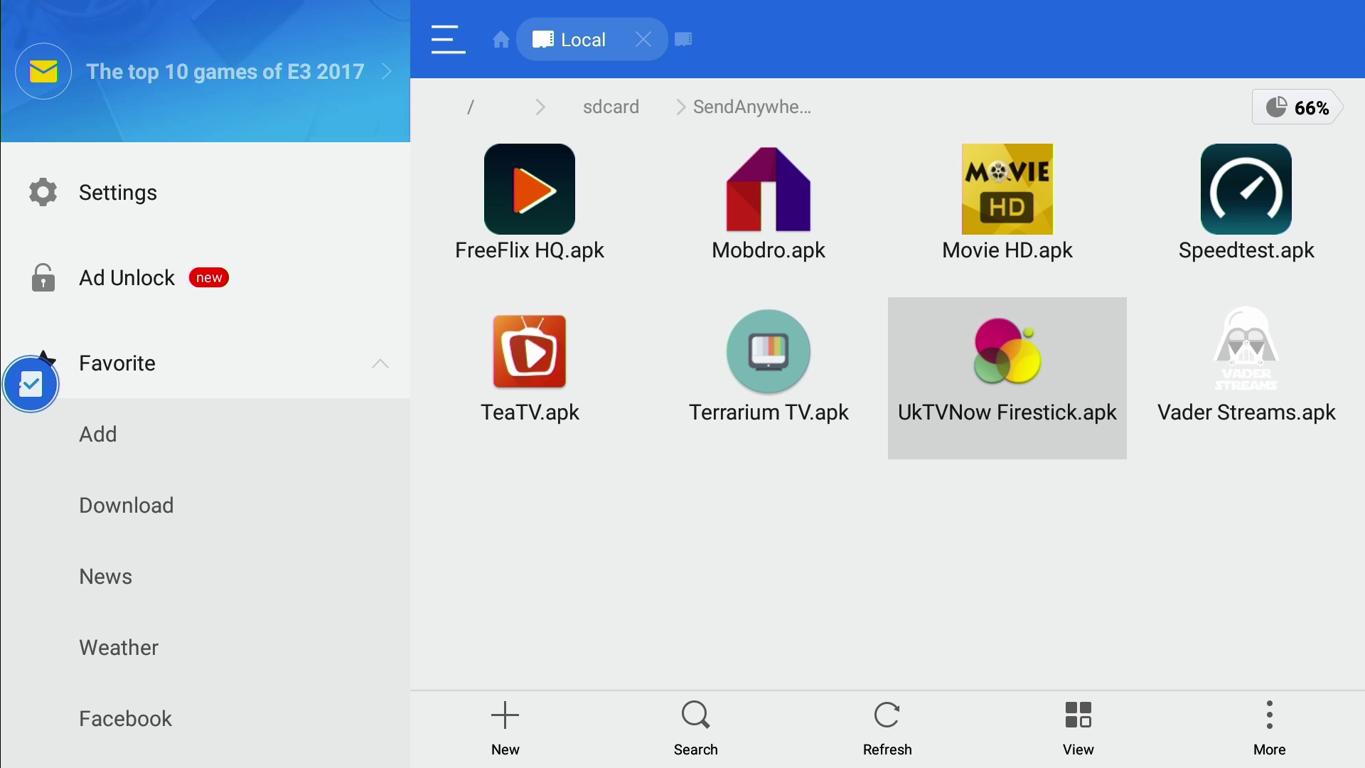
key("Up")
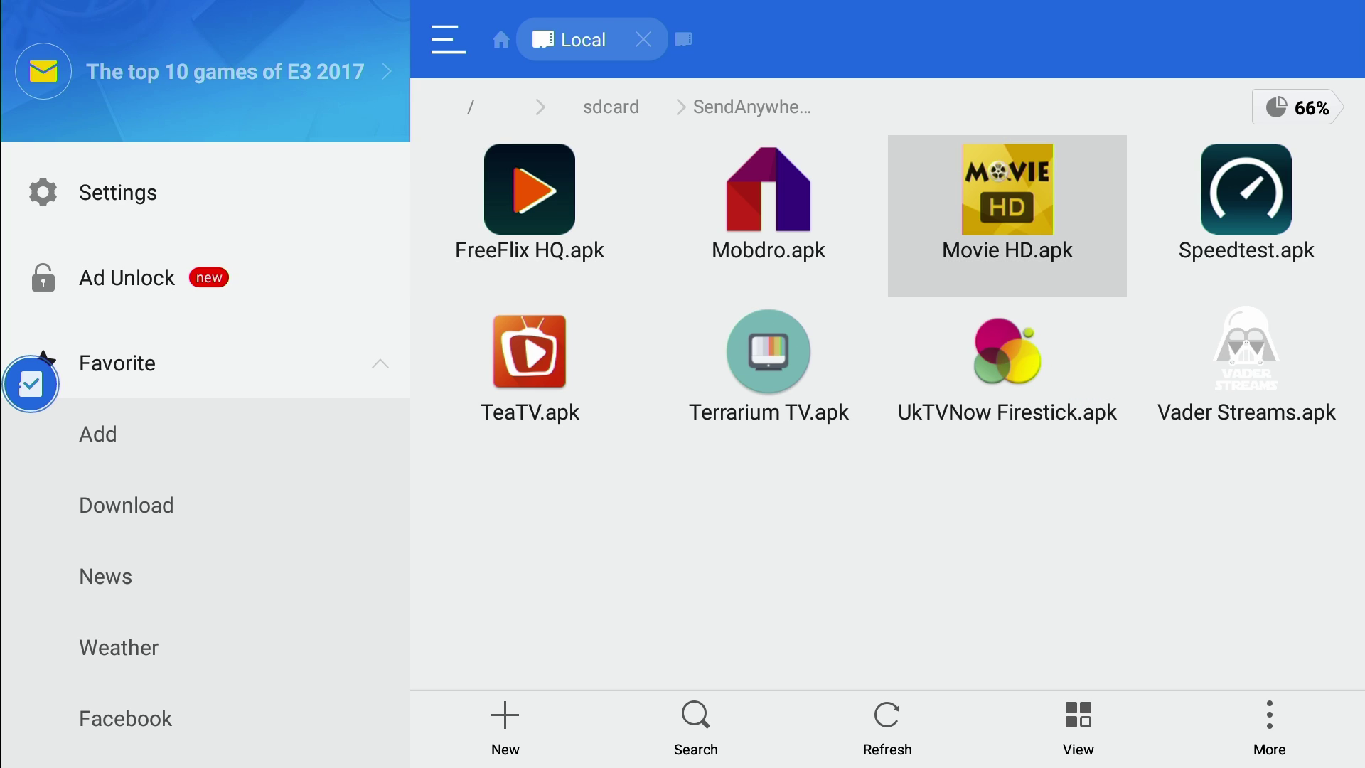
key("Right")
key("Return")
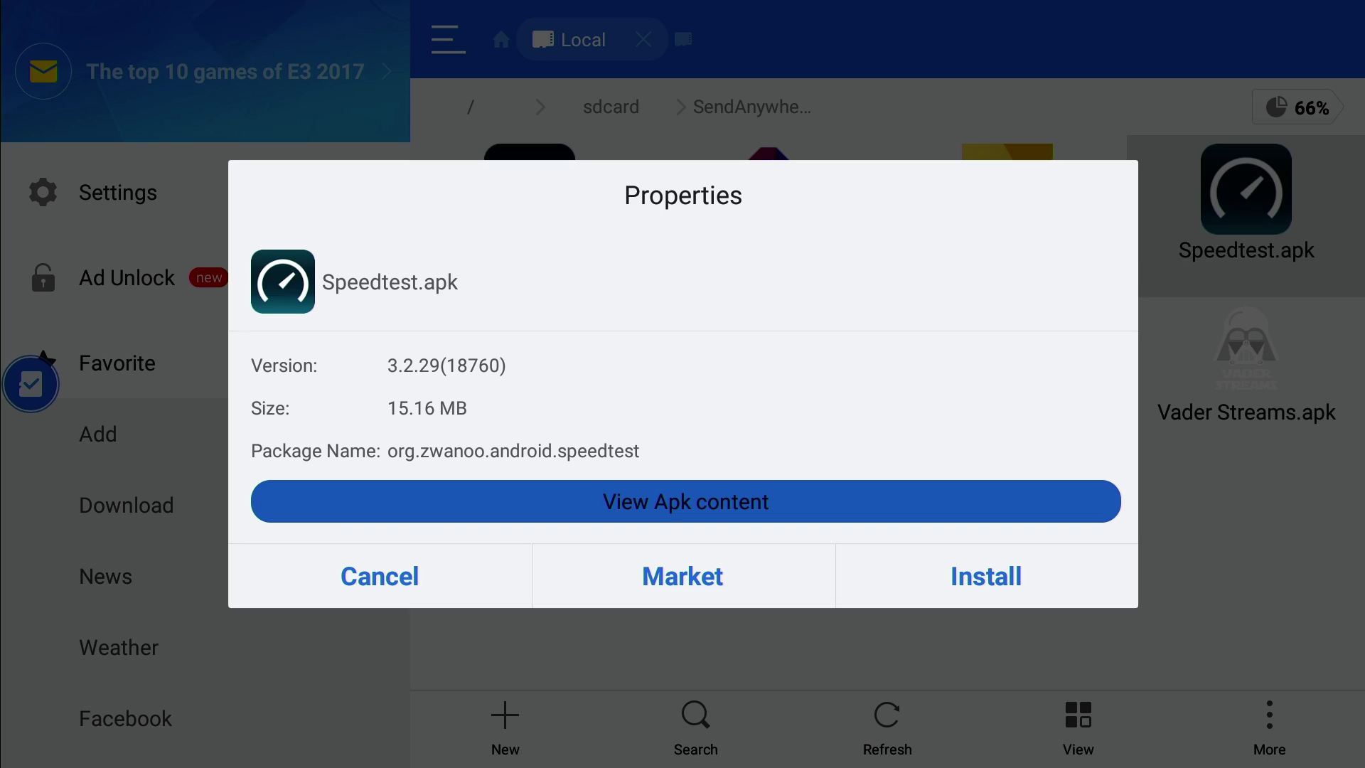
key("Down")
key("Right")
key("Return")
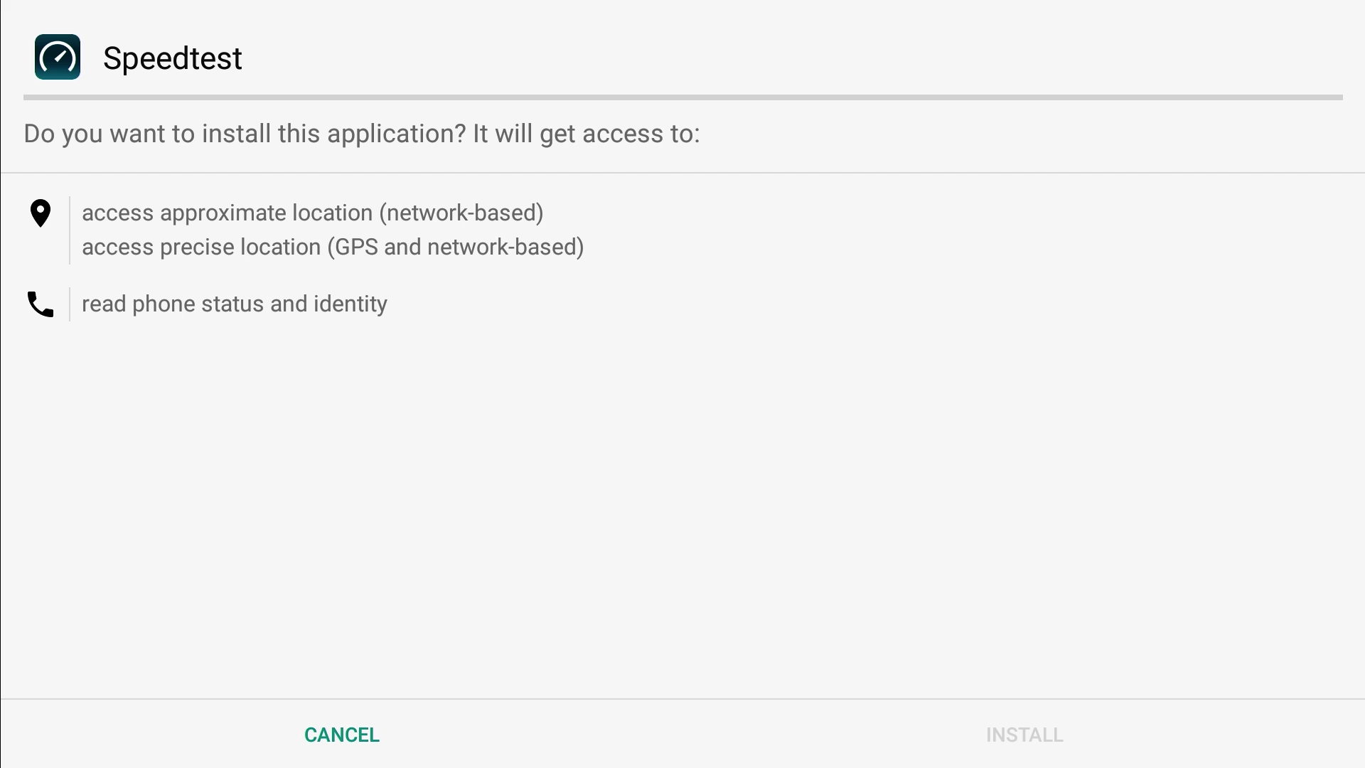
key("Down")
key("Right")
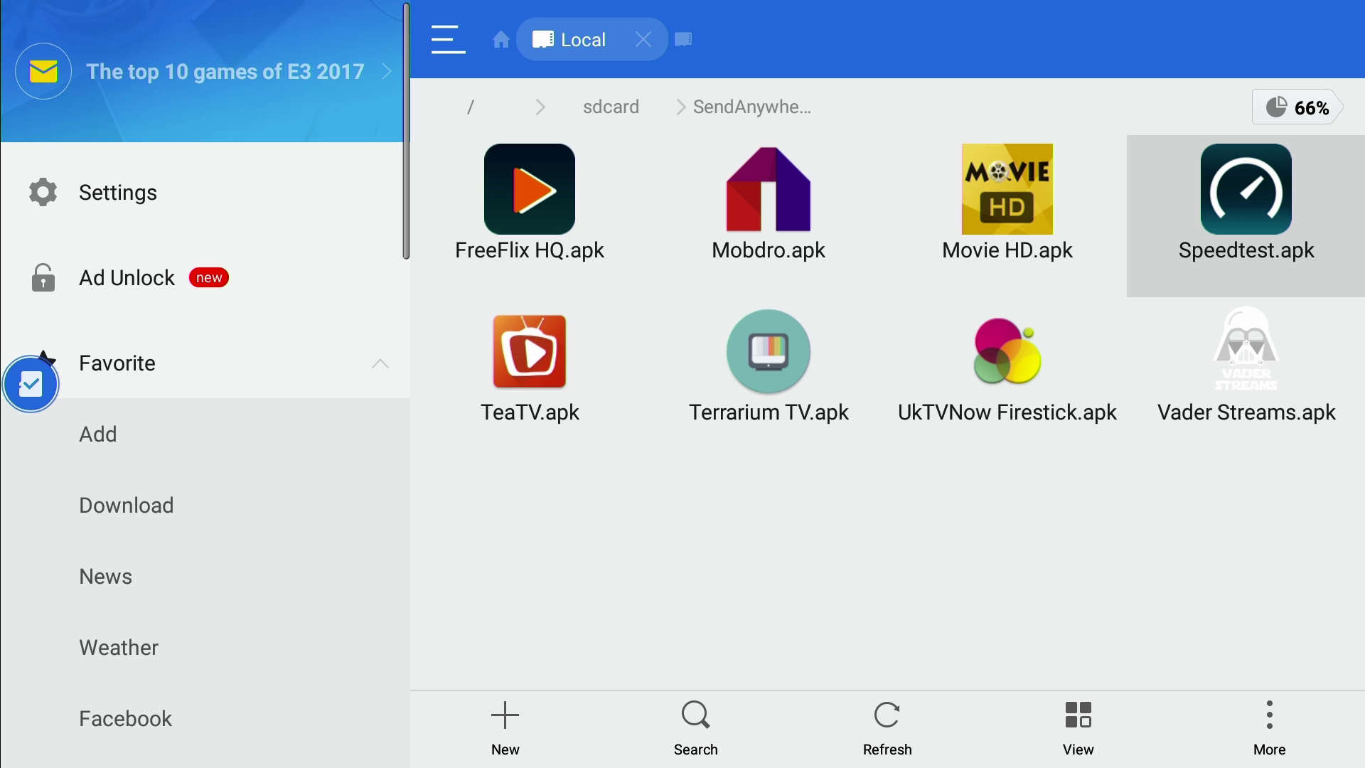
Open Movie HD.apk's Properties and start its installation
key("Left")
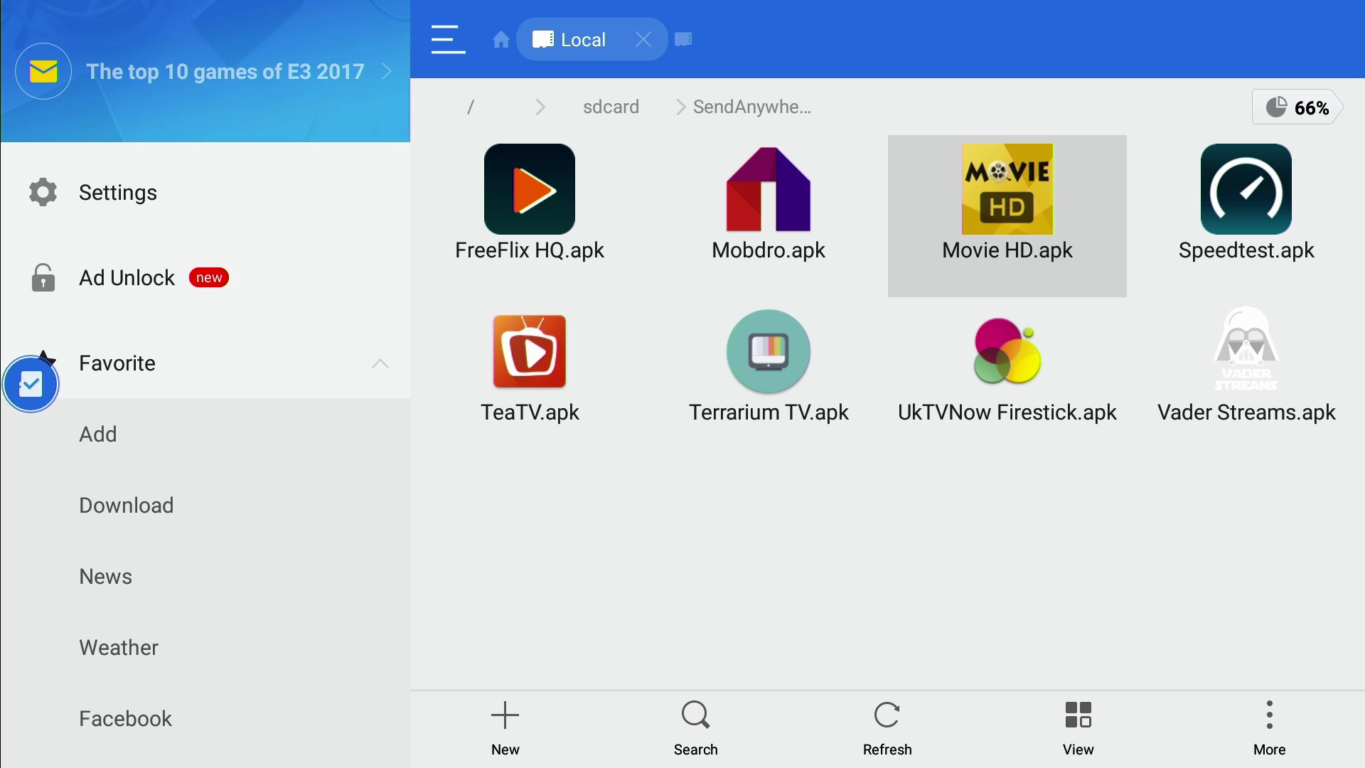
key("Return")
key("Down")
key("Right")
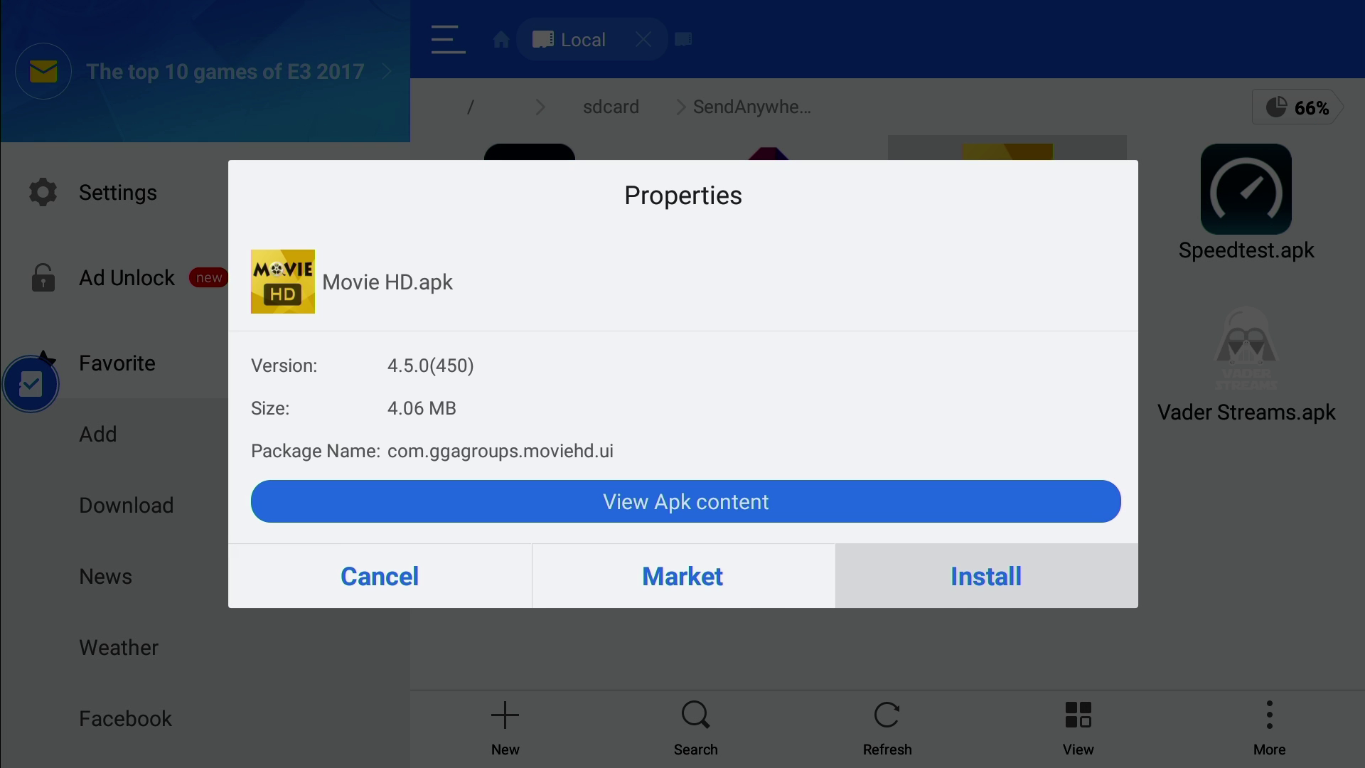
key("Return")
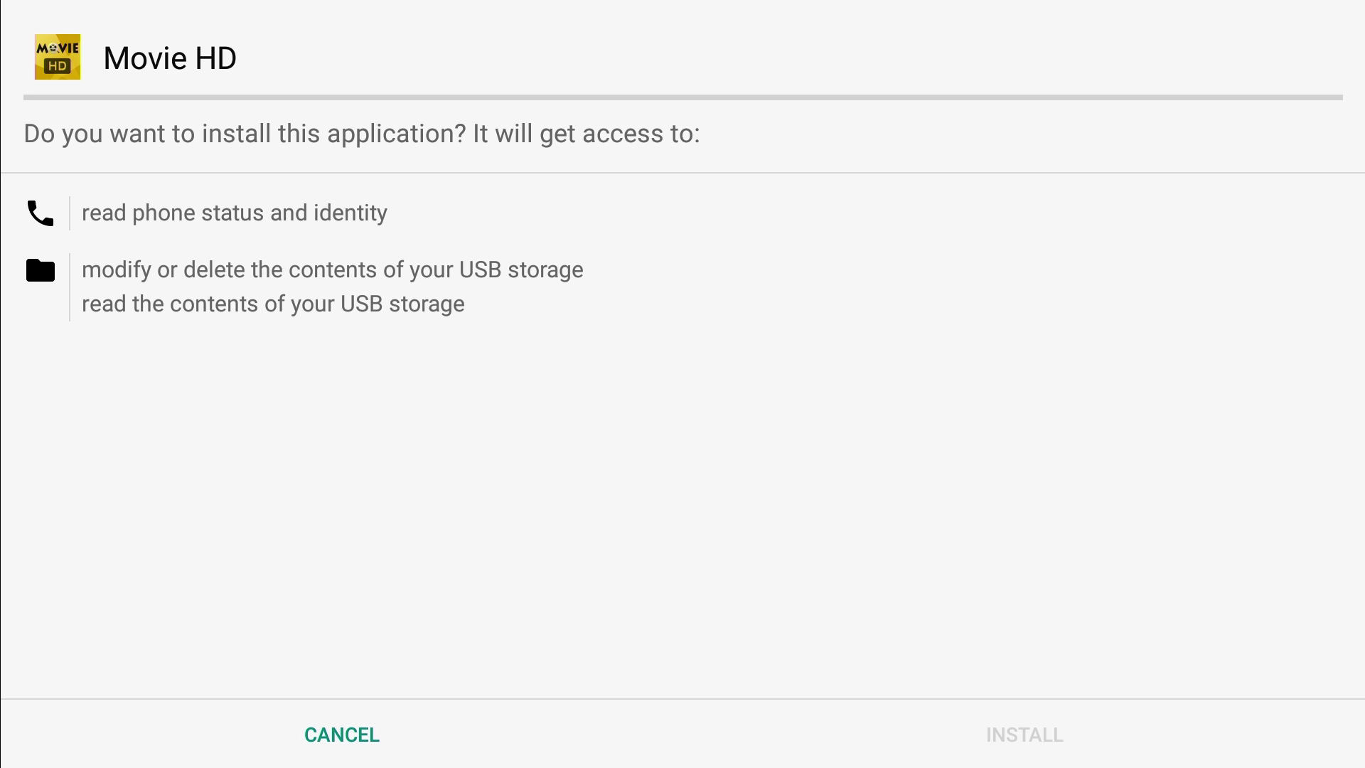
Confirm INSTALL for Movie HD, then finish with DONE to return to the APK folder
key("Down")
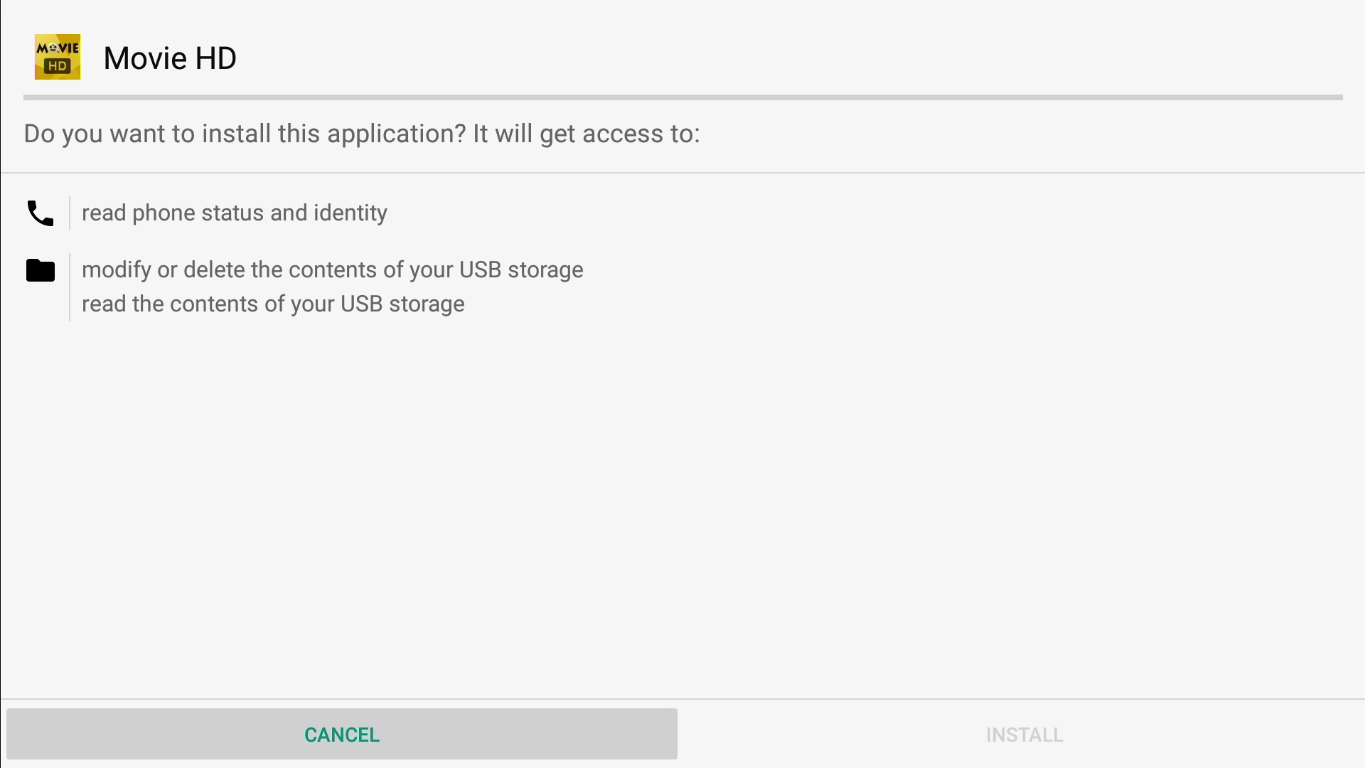
key("Right")
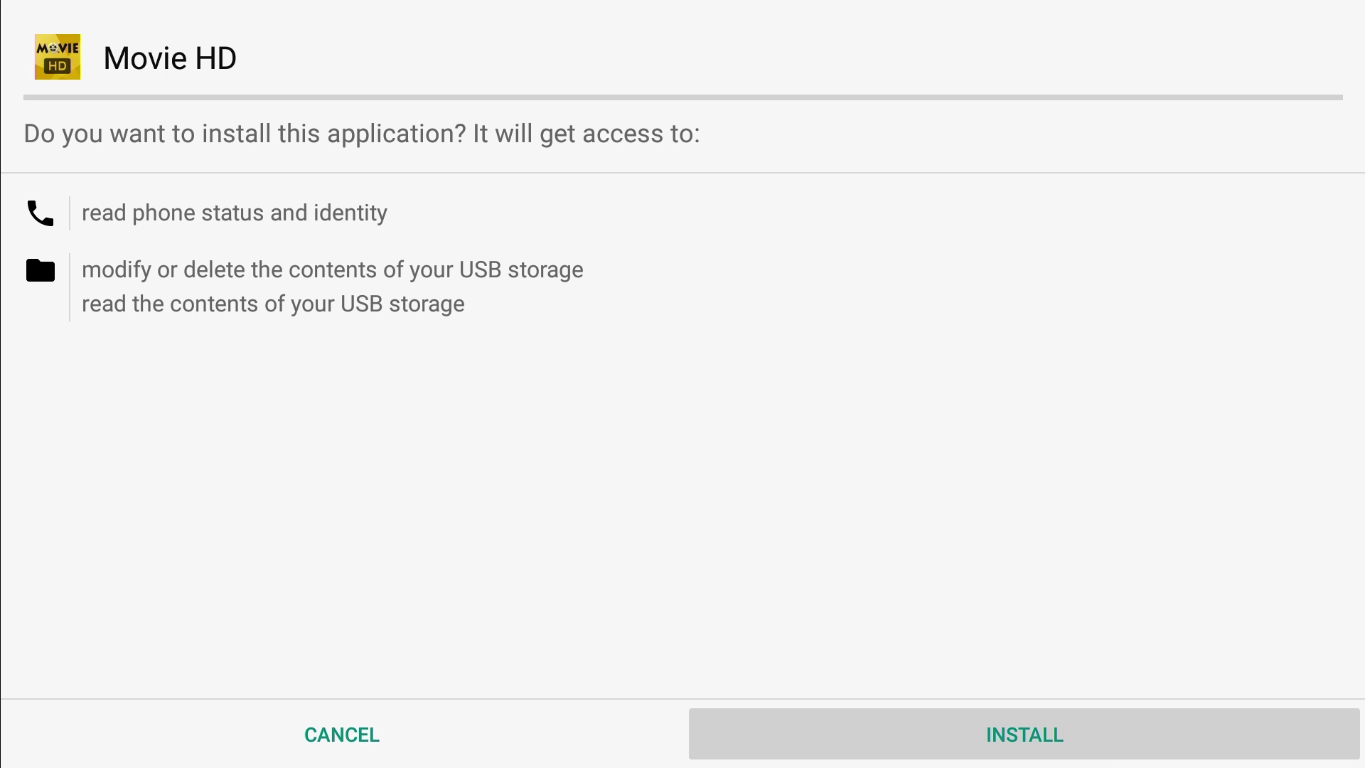
key("Return")
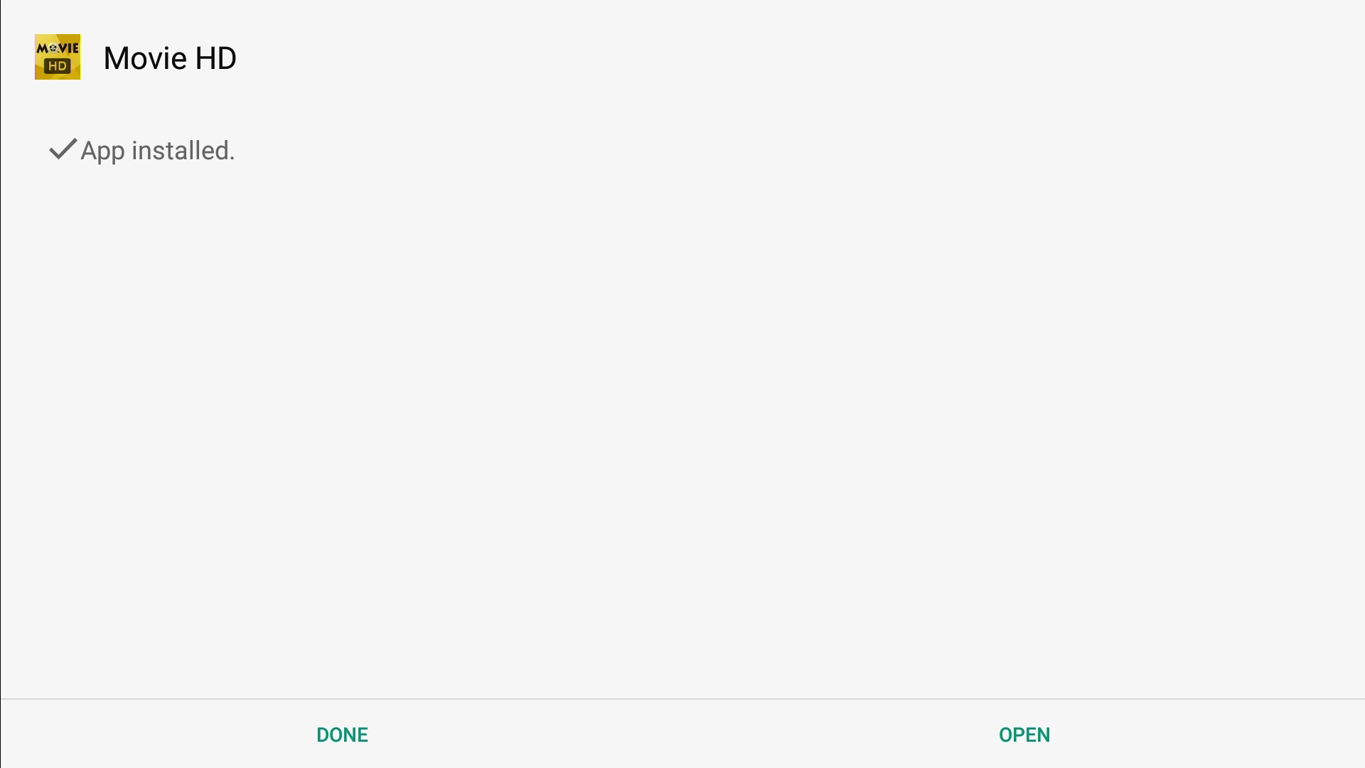
key("Down")
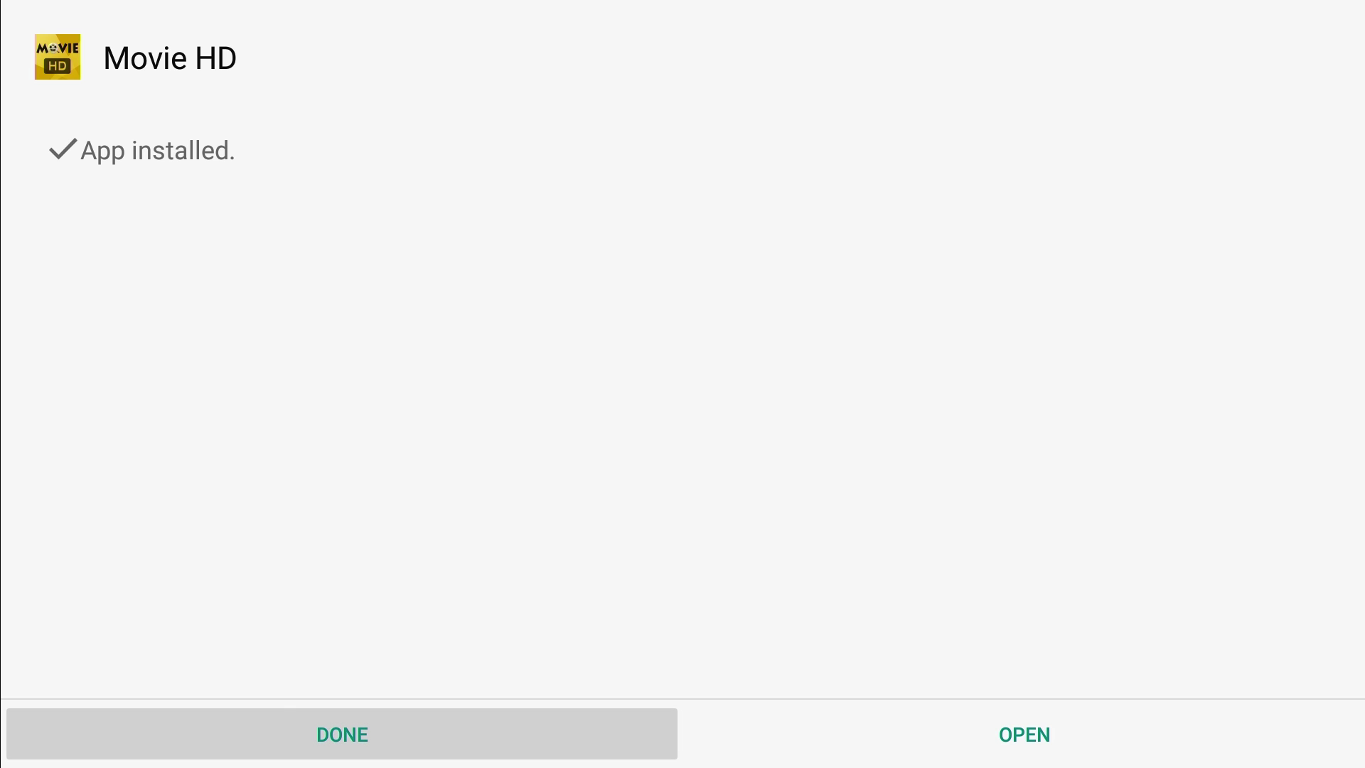
key("Return")
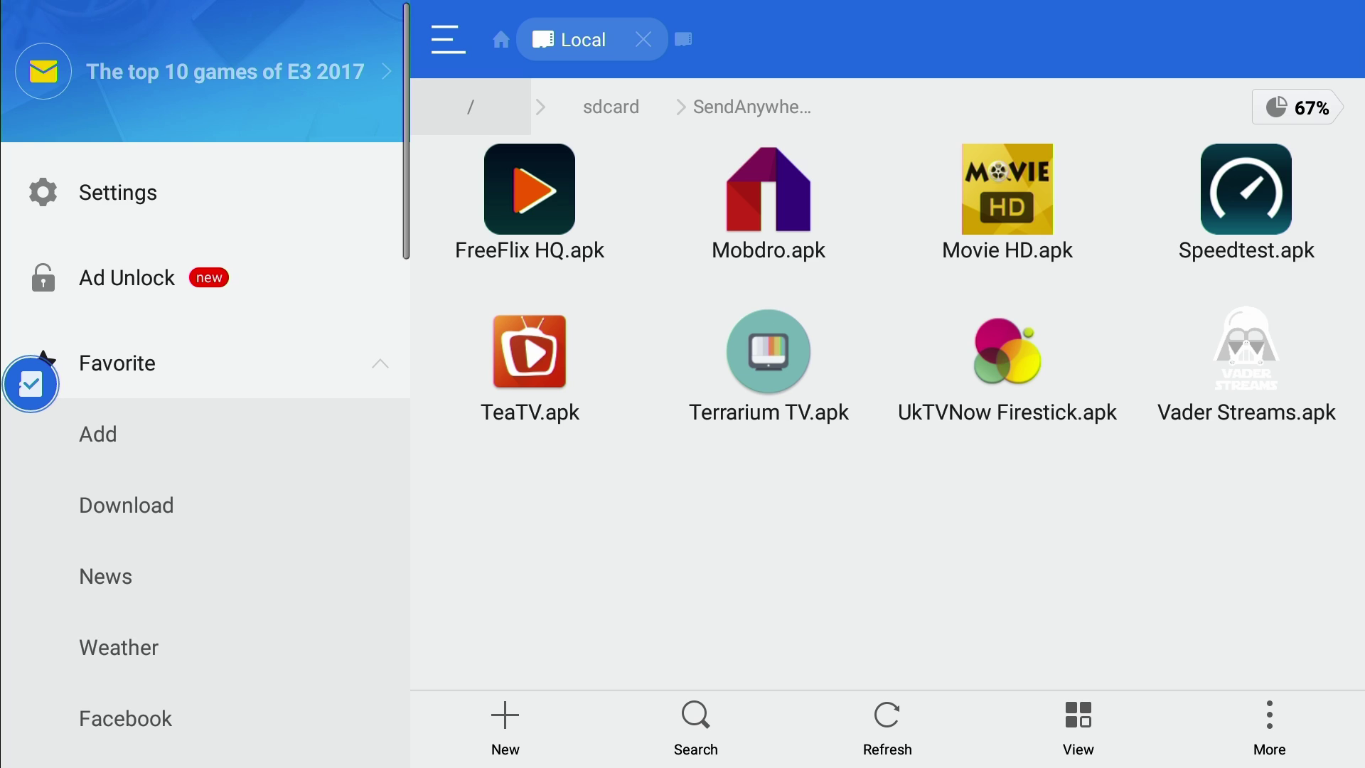
Select Mobdro.apk, open its Properties and start the installation
key("Right")
key("Down")
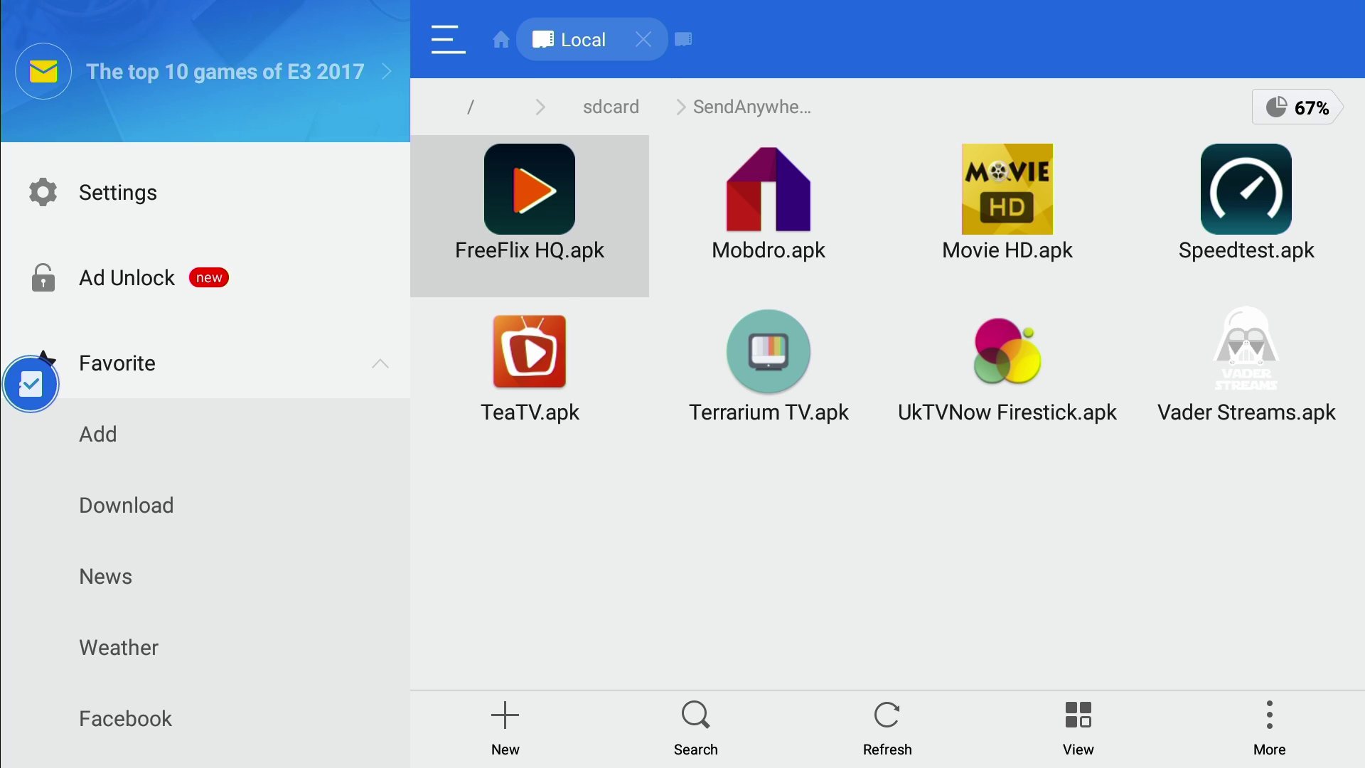
key("Right")
key("Return")
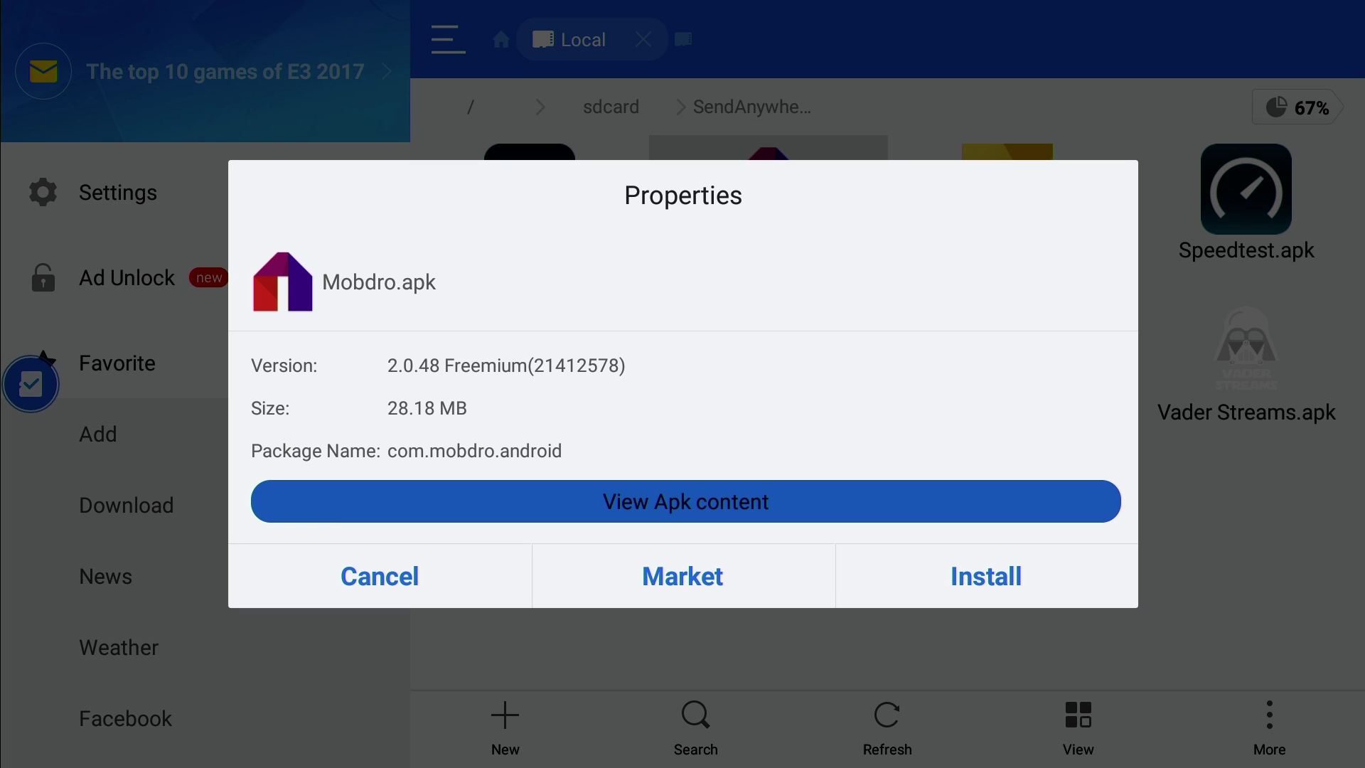
key("Down")
key("Right")
key("Return")
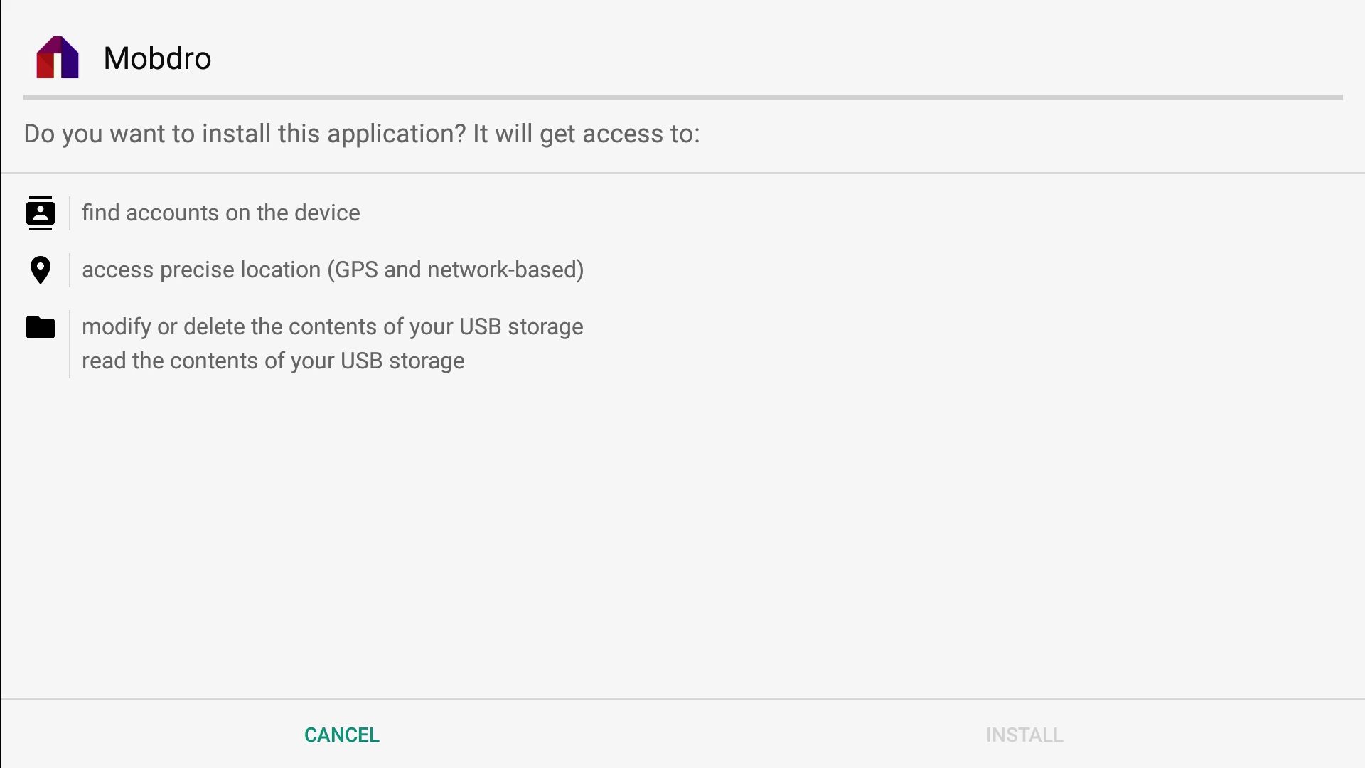
Confirm INSTALL for Mobdro, then move focus to DONE
key("Down")
key("Right")
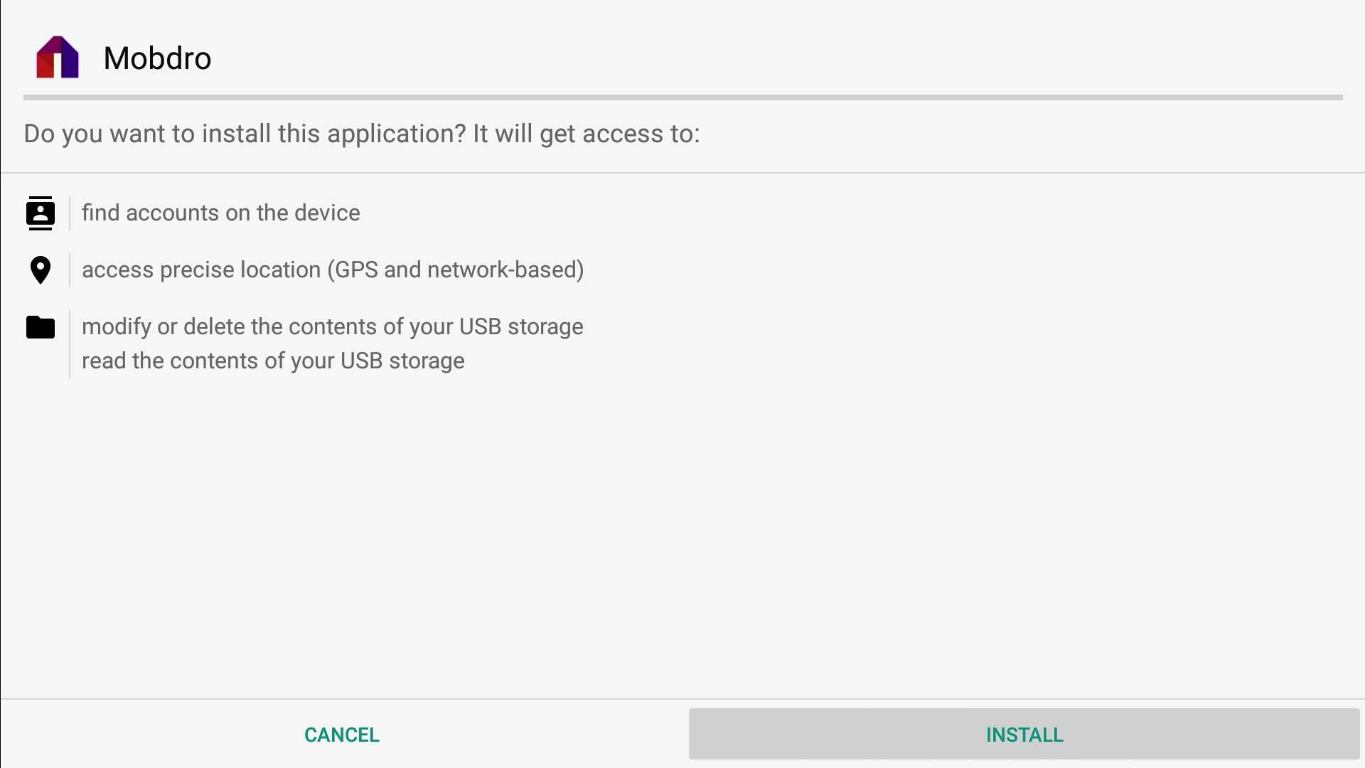
key("Return")
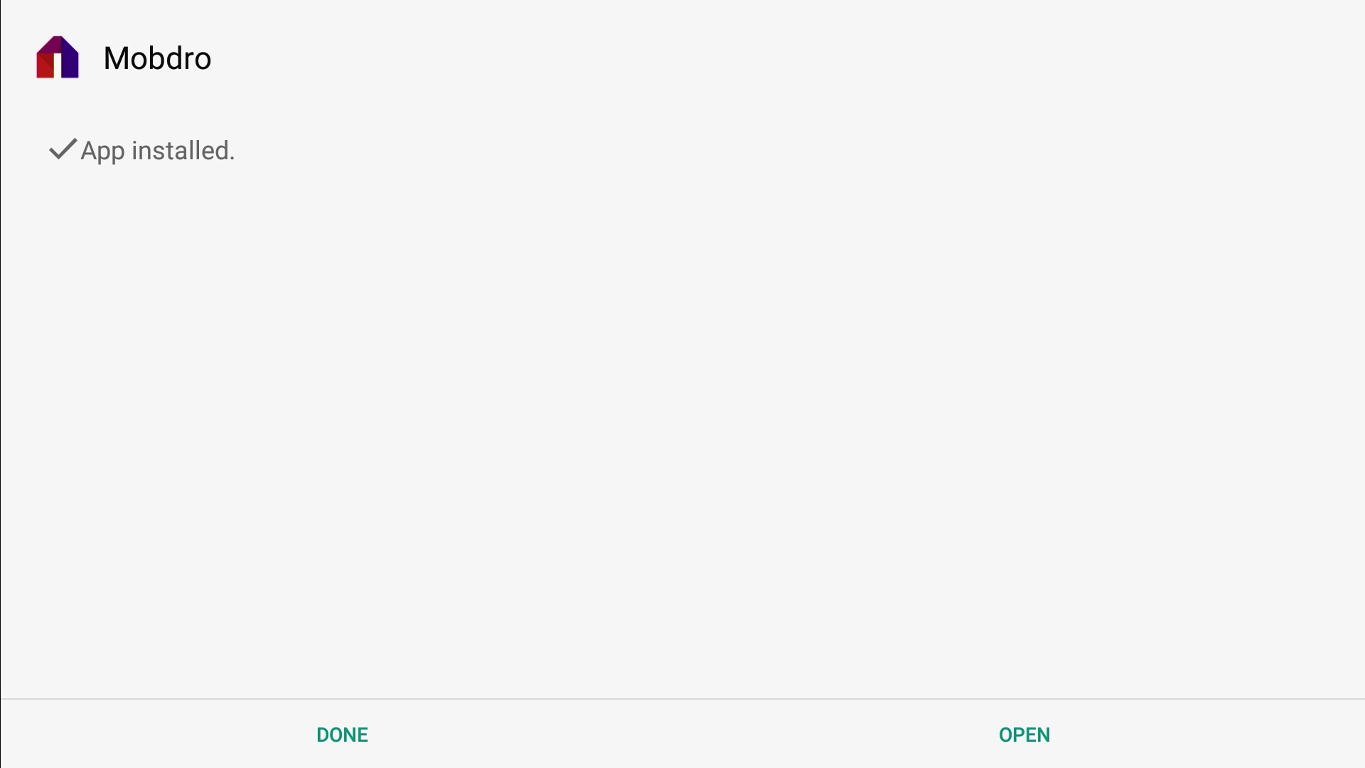
key("Down")
key("Return")
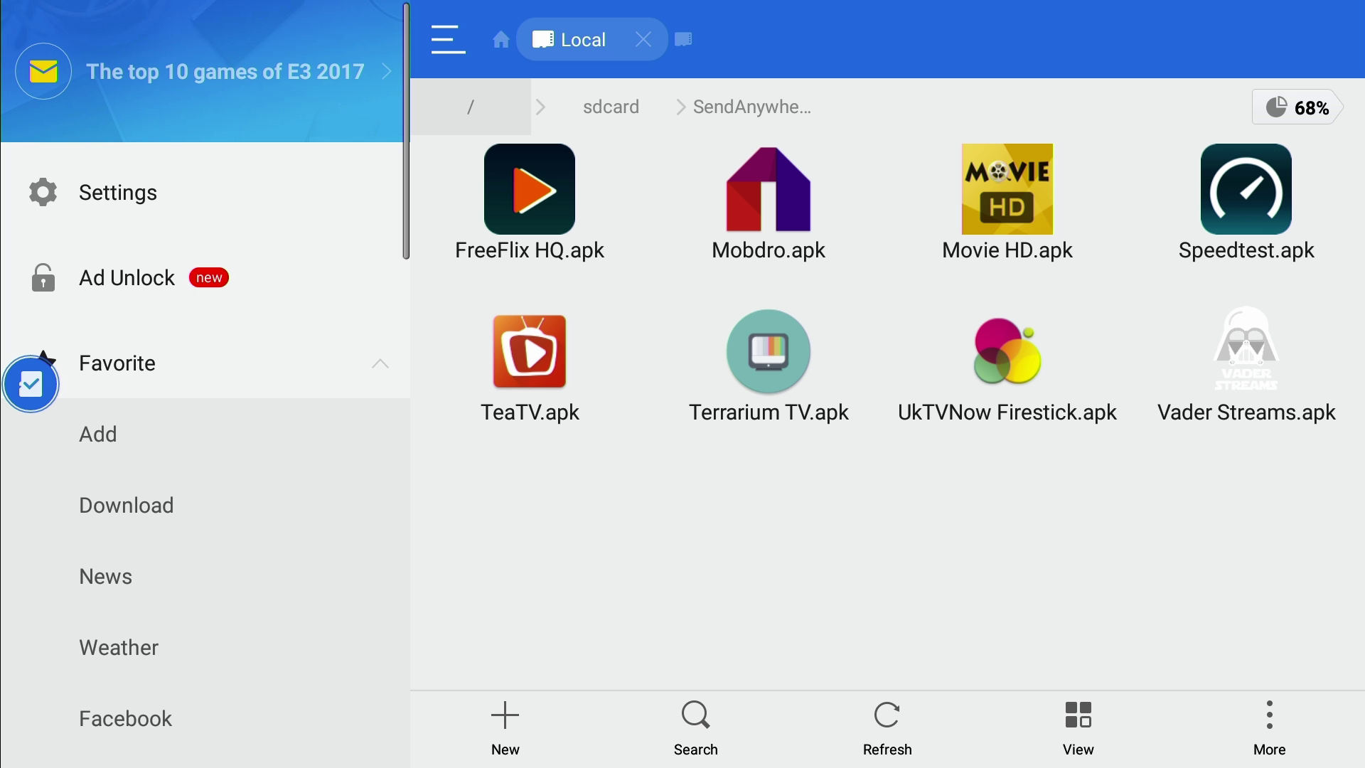